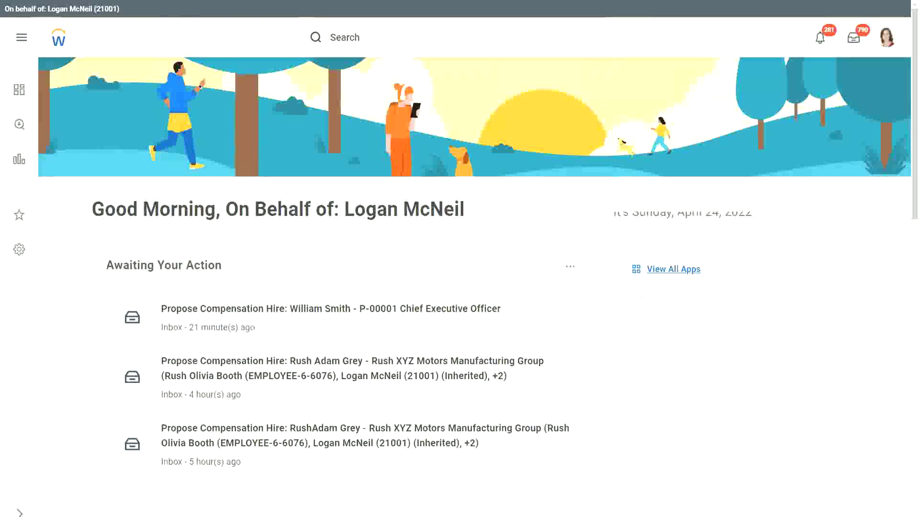
Maximise the note, add blank lines, and undo to restore the Dependent and Worker lines.
key(alt+Tab)
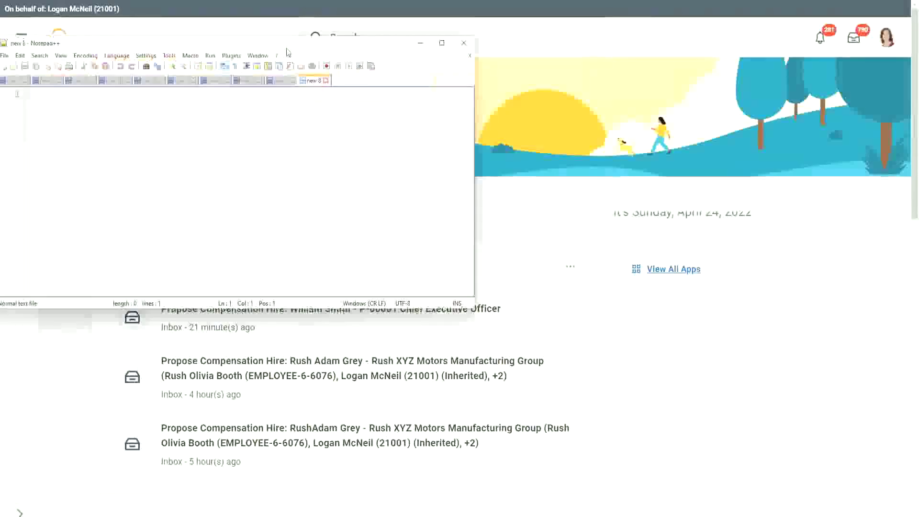
key(Return)
key(Return)
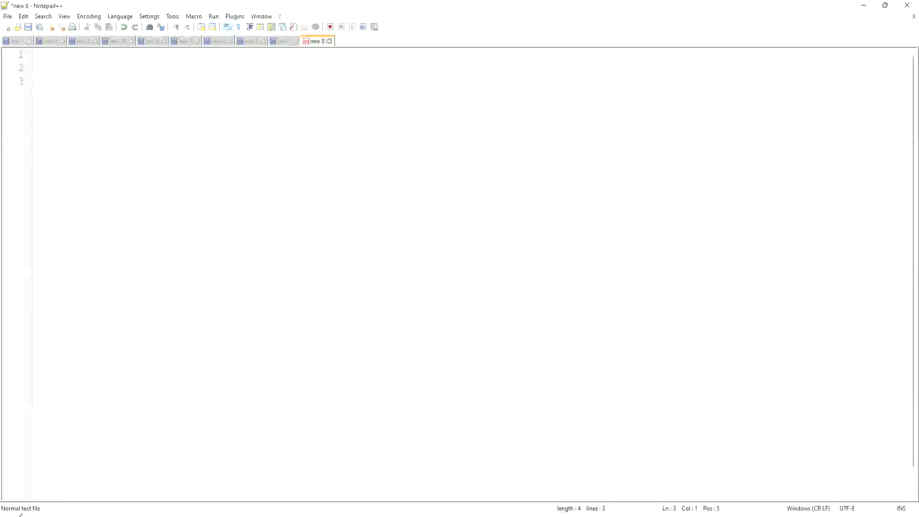
click(58, 70)
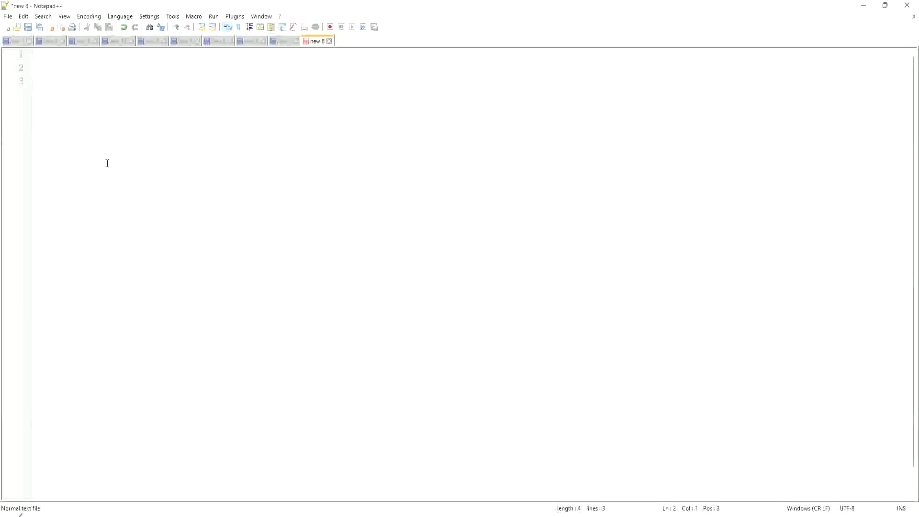
key(ctrl+z)
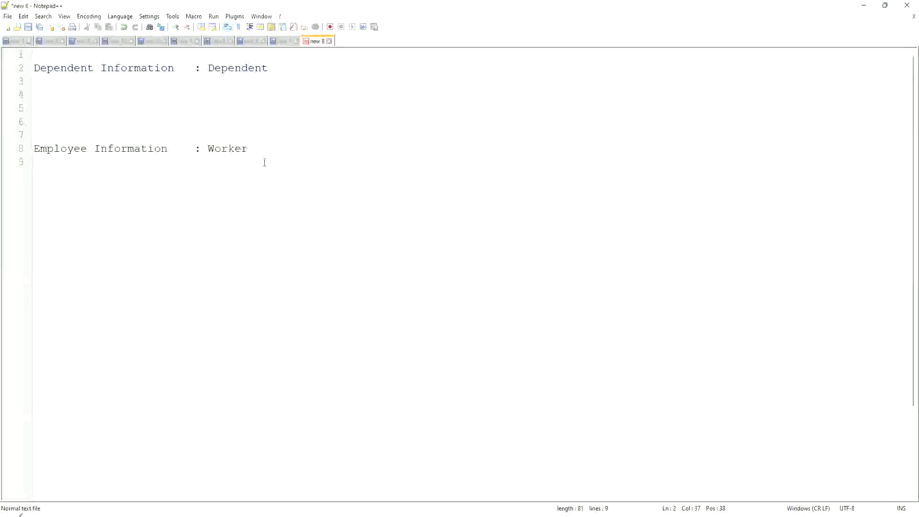
Point back and forth between Dependent on line 2 and Worker on line 8.
click(215, 158)
click(234, 67)
click(226, 159)
click(225, 69)
click(217, 158)
click(226, 72)
click(223, 149)
click(235, 70)
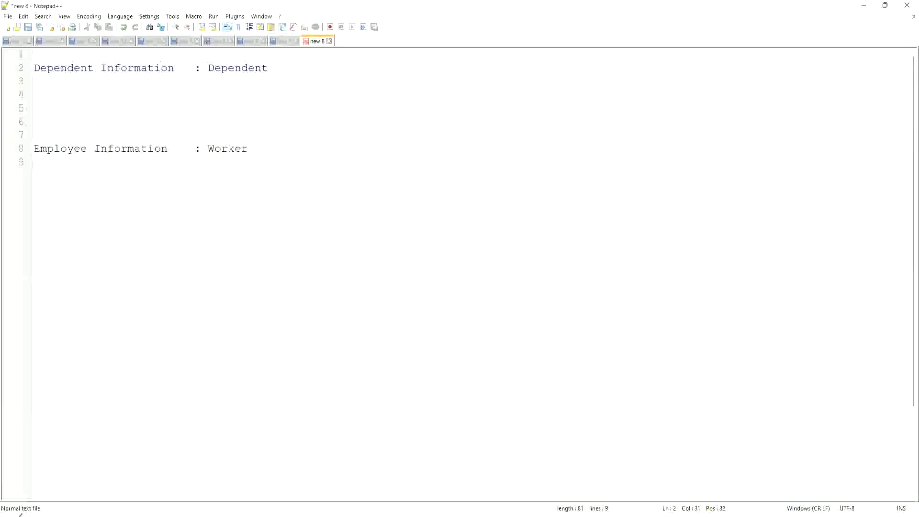
Draw a red arrow from Dependent to Worker and attach a widened one-line label 'Worker:Dependent(s) = 1:many'.
drag(224, 78, 223, 142)
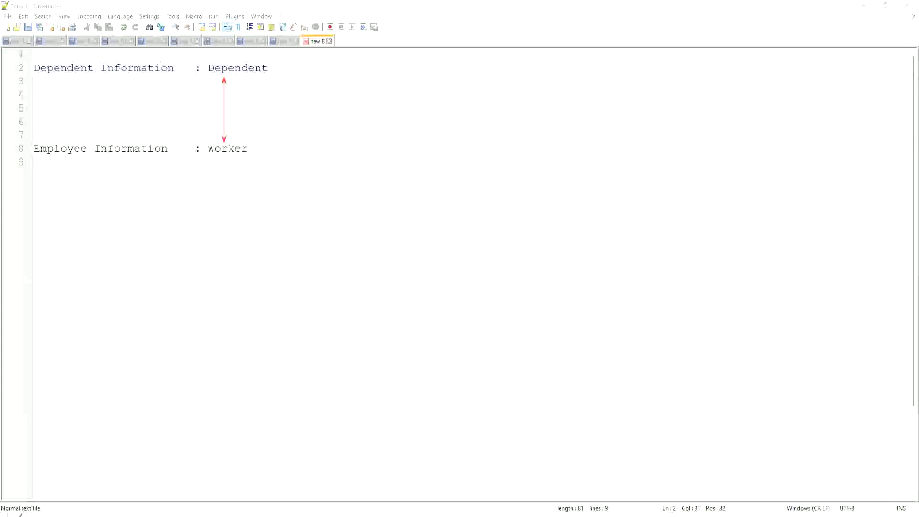
click(232, 113)
text(Worker:Dependent(s)
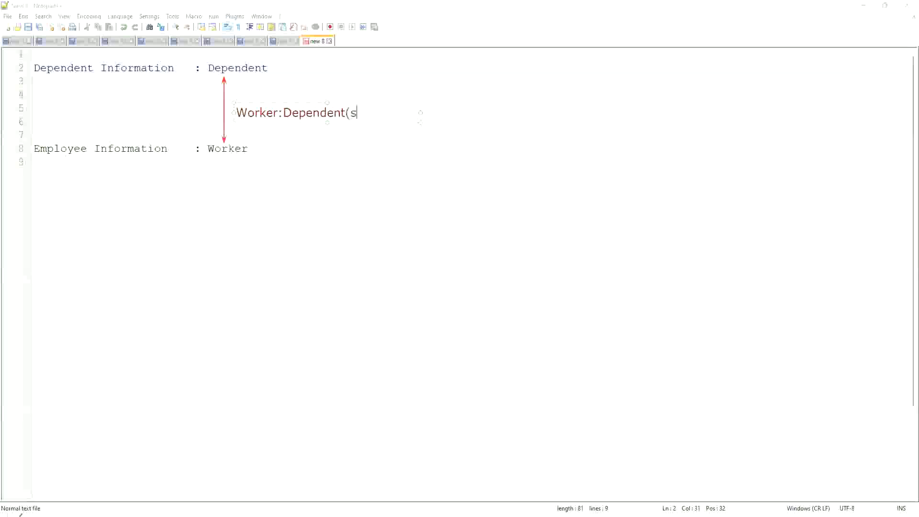
text() = 1:many)
drag(420, 117, 497, 117)
click(258, 148)
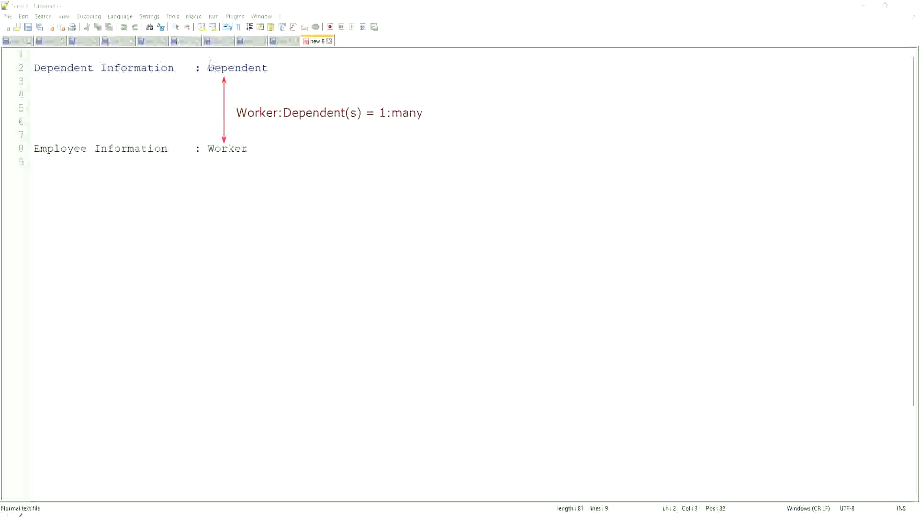
drag(208, 67, 278, 68)
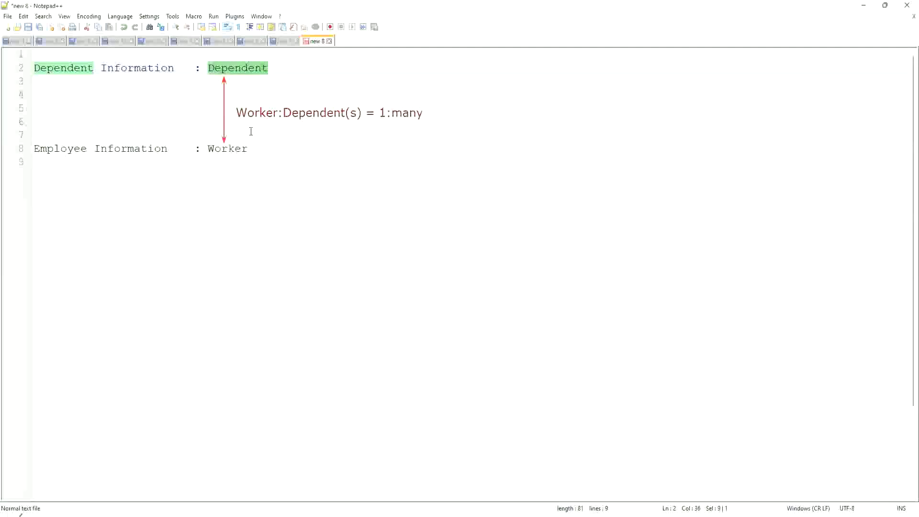
click(228, 70)
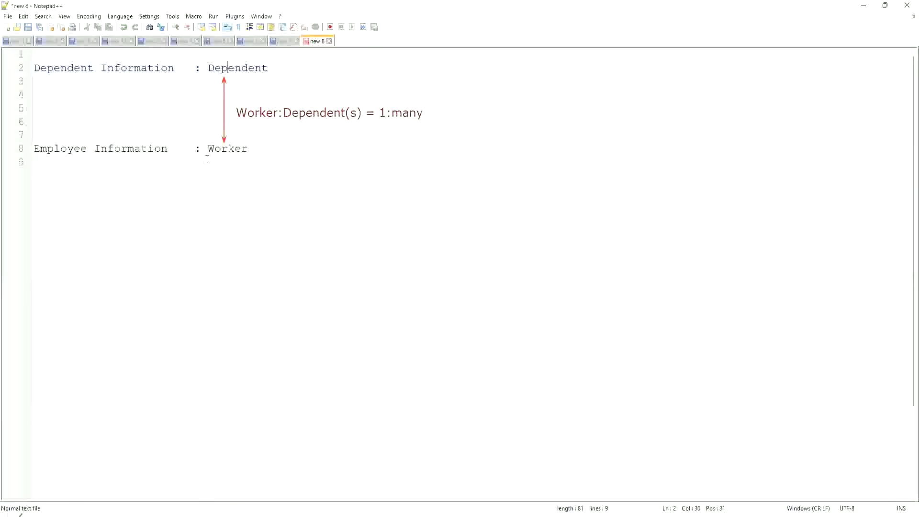
click(276, 68)
click(242, 167)
Type the heading 'Age of the Eldest Dependent of a Worker' on line 11.
text(\)
key(BackSpace)
key(Return)
key(Return)
text(Age of the El)
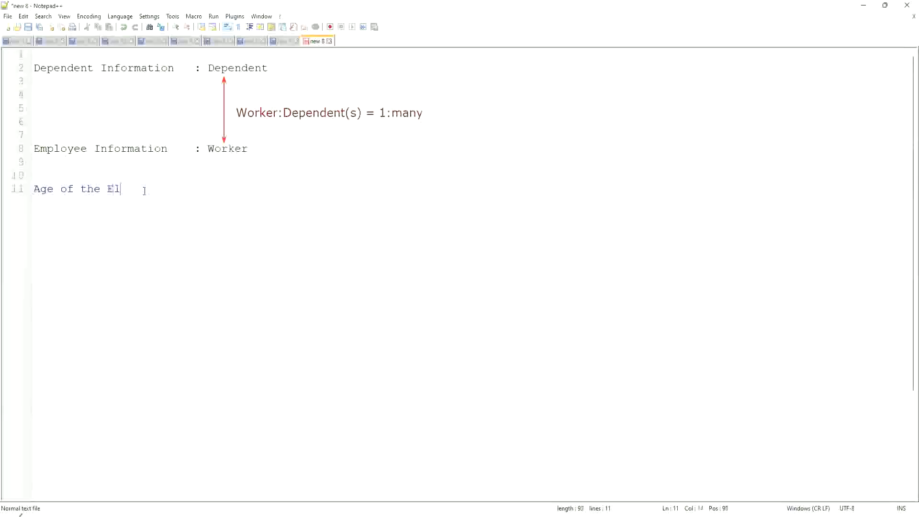
text(dest Dependent )
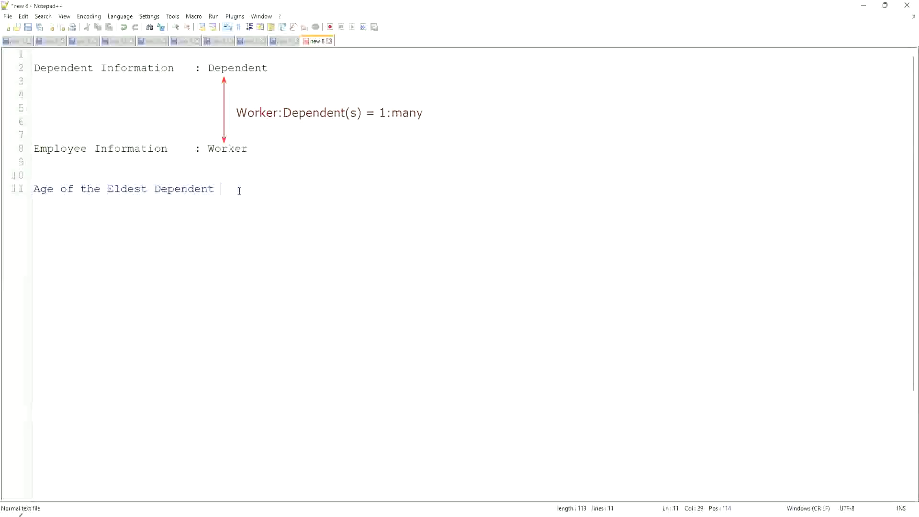
text(o f a Worker)
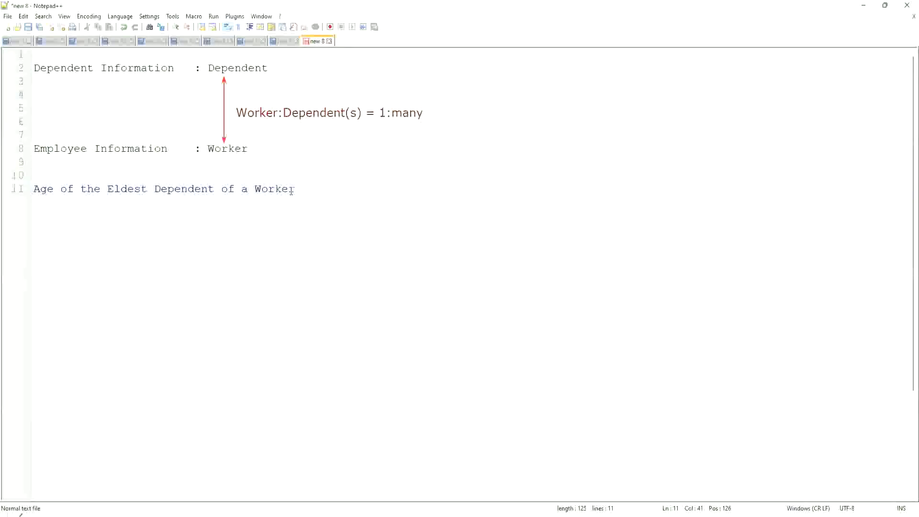
click(297, 190)
Add blank lines below the heading, then highlight 'Age of' and 'Eldest Dependent of a Worker' in it.
key(Return)
key(Return)
key(Up)
key(Up)
key(Right)
key(Right)
key(Right)
drag(34, 189, 317, 188)
click(317, 188)
click(109, 189)
drag(109, 189, 296, 188)
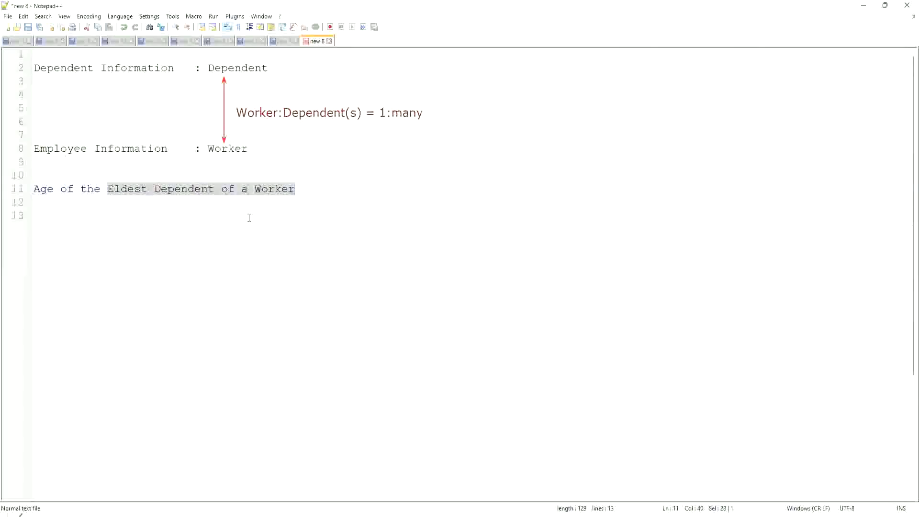
click(191, 195)
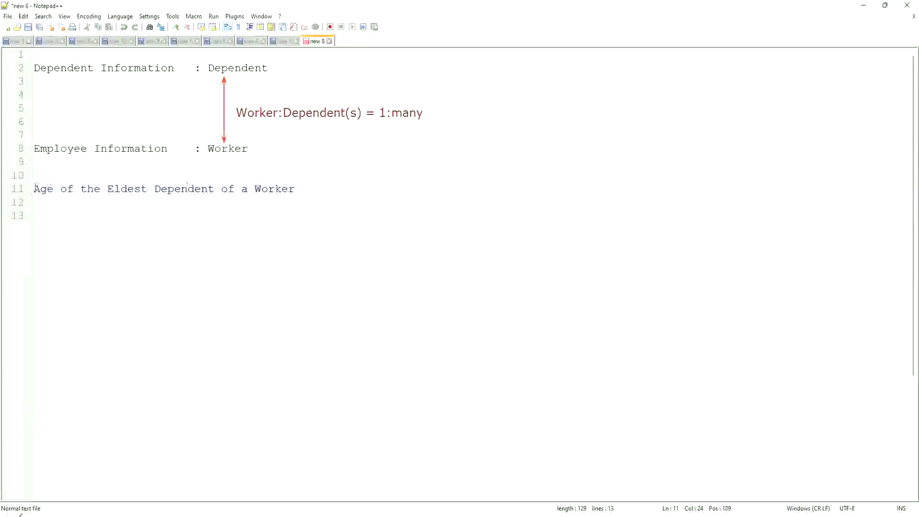
Highlight 'Age of the Eldest Dependent' and 'Eldest Dependent' on line 11, ending at the heading's end.
key(Home)
drag(33, 188, 214, 189)
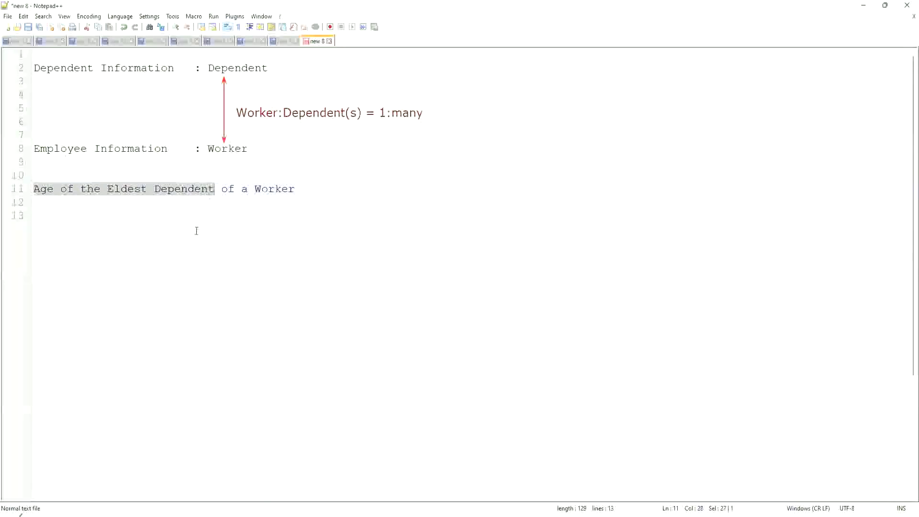
click(163, 212)
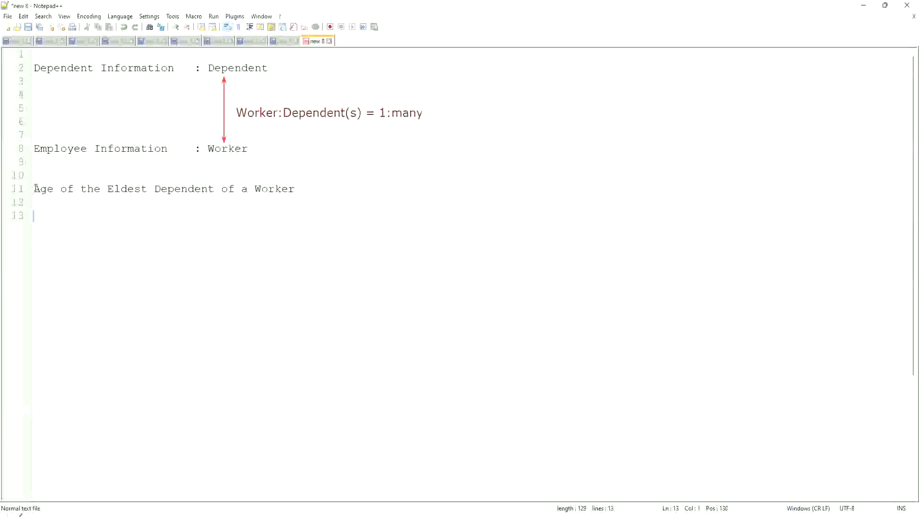
drag(36, 188, 221, 188)
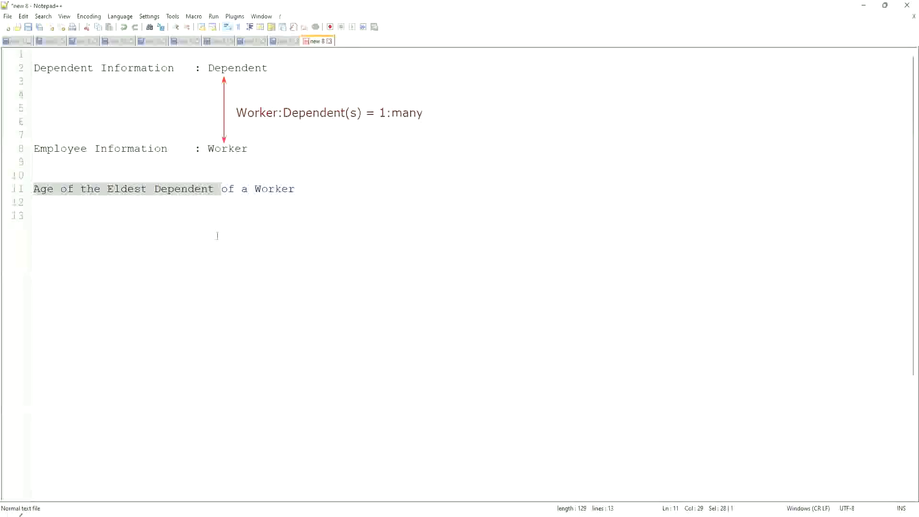
click(306, 190)
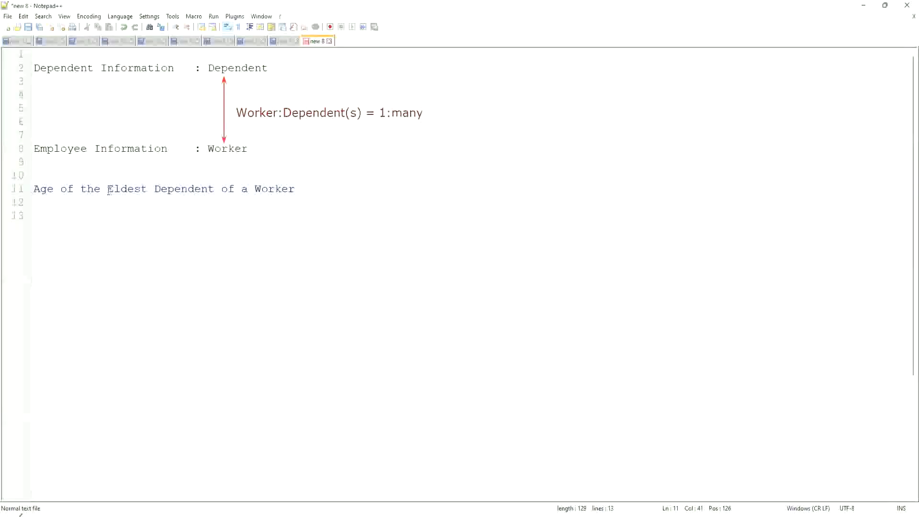
drag(107, 189, 297, 191)
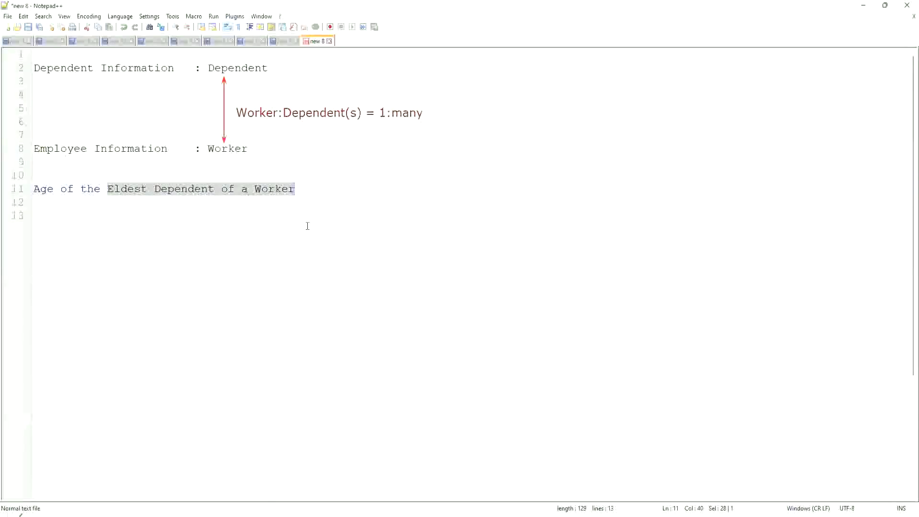
click(312, 189)
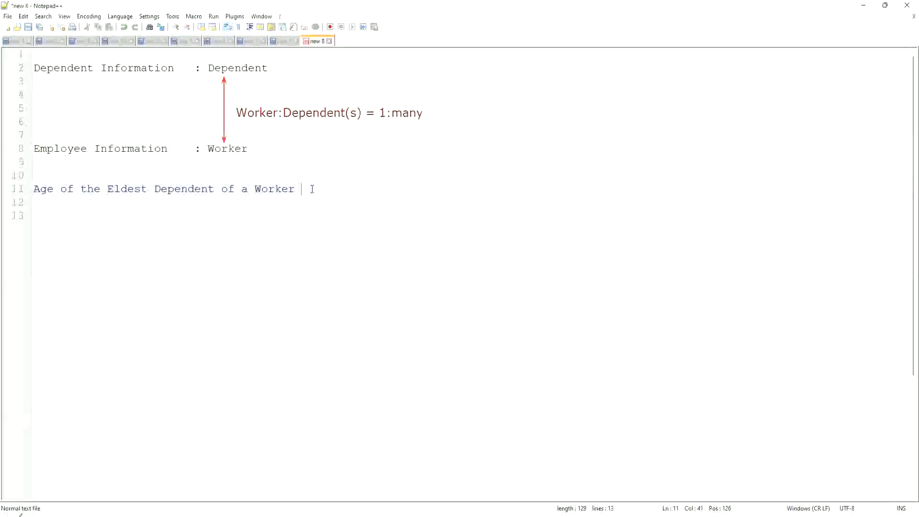
Add the line 'How to find the Eldest Dependent ??' below the heading.
key(Return)
key(Return)
key(Return)
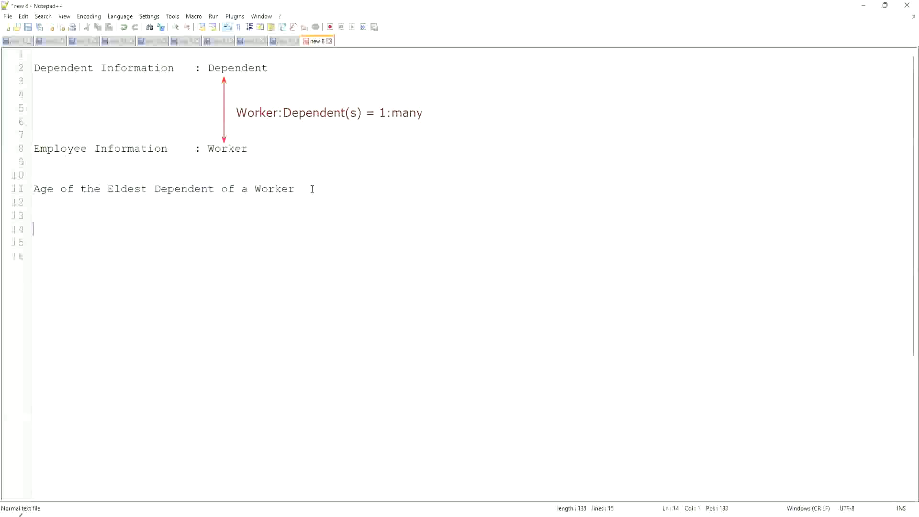
key(Up)
text(How to)
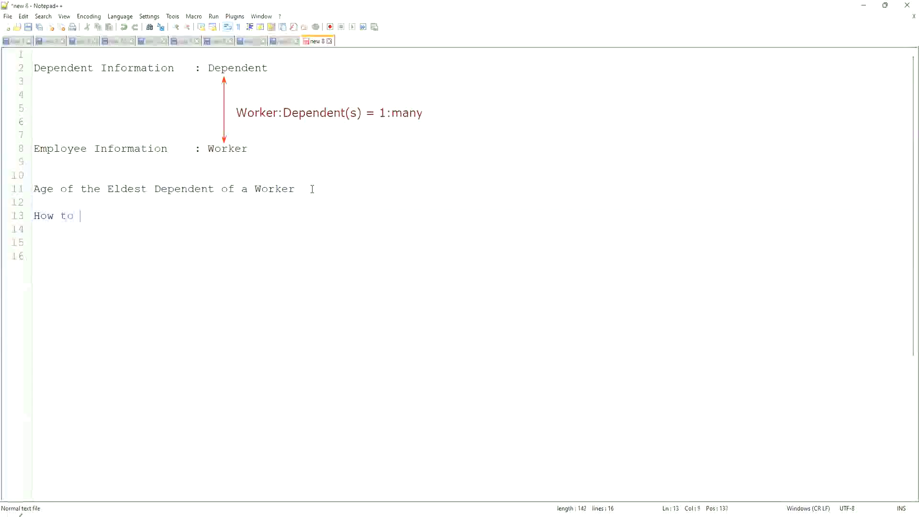
key(BackSpace)
key(BackSpace)
key(BackSpace)
key(BackSpace)
key(BackSpace)
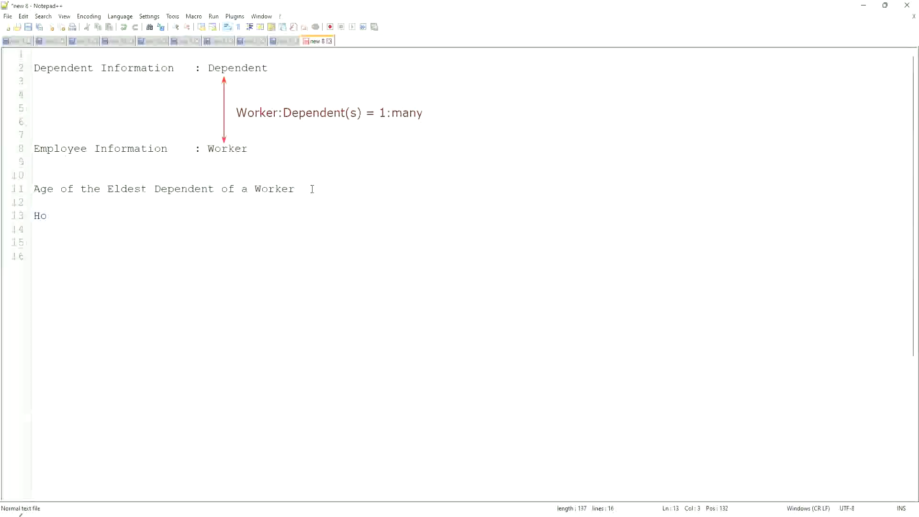
text(w to find the Eld)
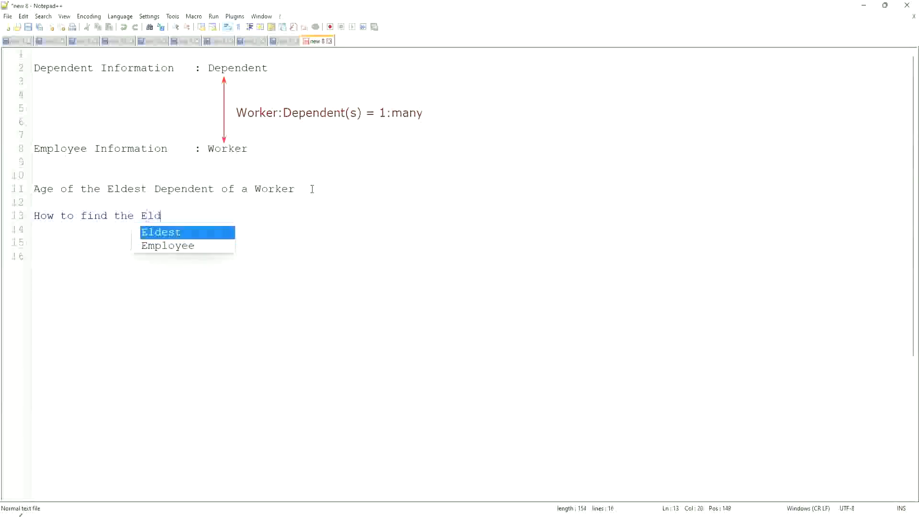
text(est Dependent ??)
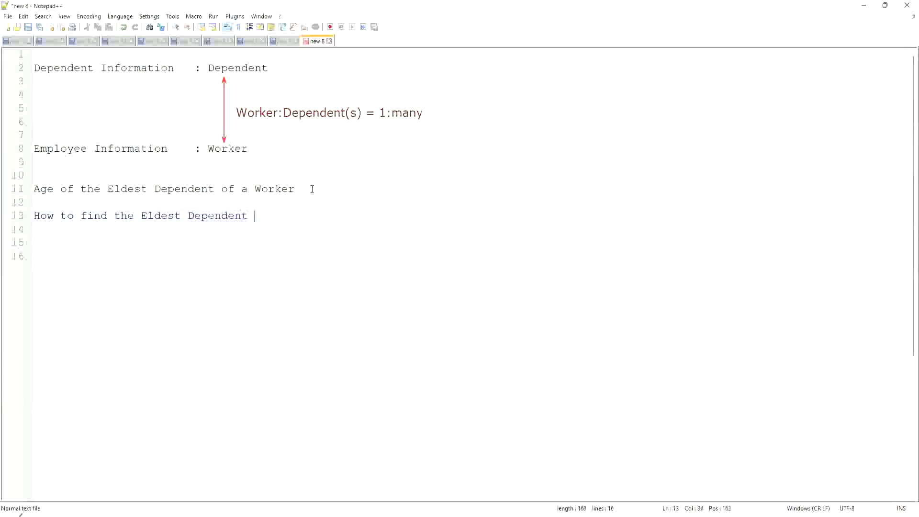
Add 'Basis of the Age of the Dependent' on the following line.
key(Return)
key(Return)
text(Basi)
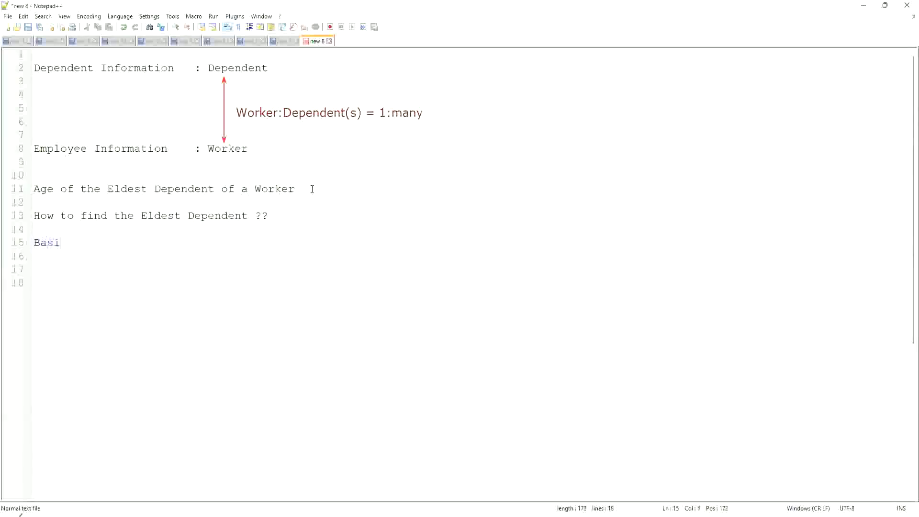
text(s of the Age of the Dependent)
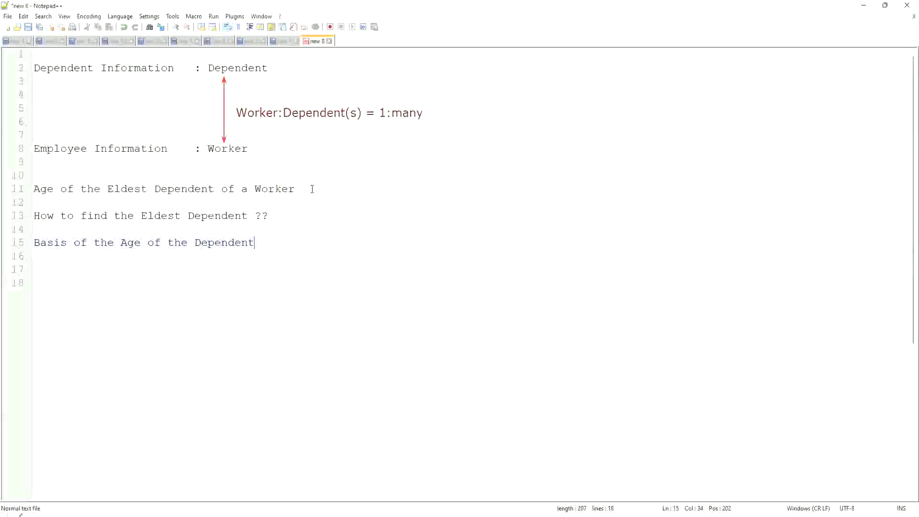
key(Return)
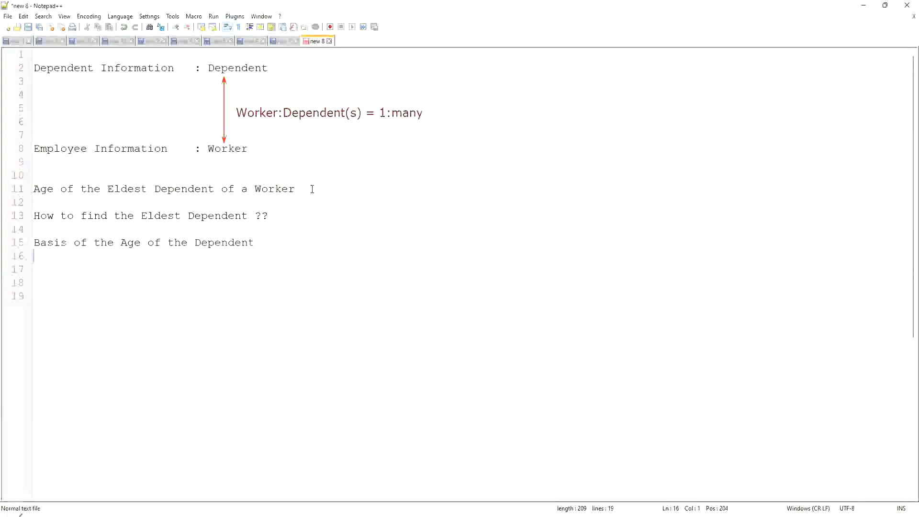
Type the sample ages on line 16, reorder the digits to read '15, 10, 42', and start a new line.
text(10)
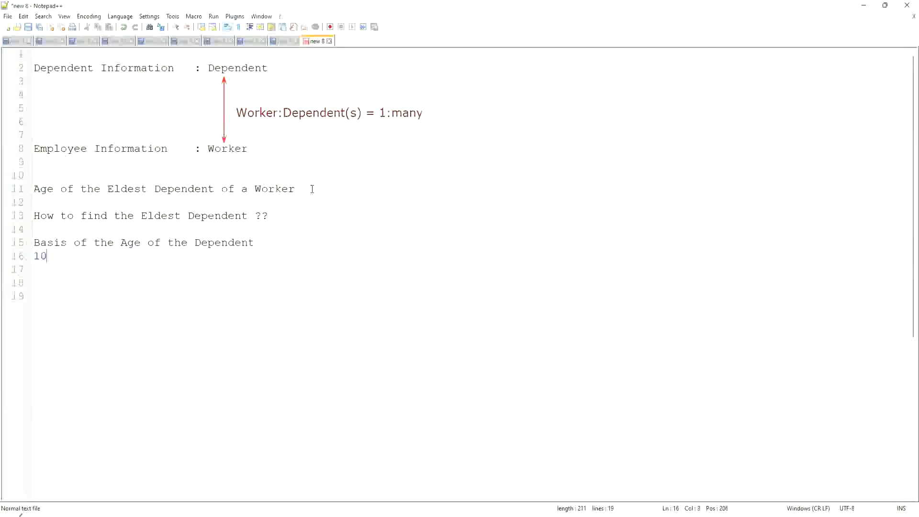
text(, 15, )
text(42)
key(Left)
key(Left)
key(Left)
key(Left)
key(Left)
key(Left)
key(shift+Left)
text(5)
key(Right)
key(Right)
key(Right)
key(shift+Right)
text(0)
key(End)
key(Return)
key(Return)
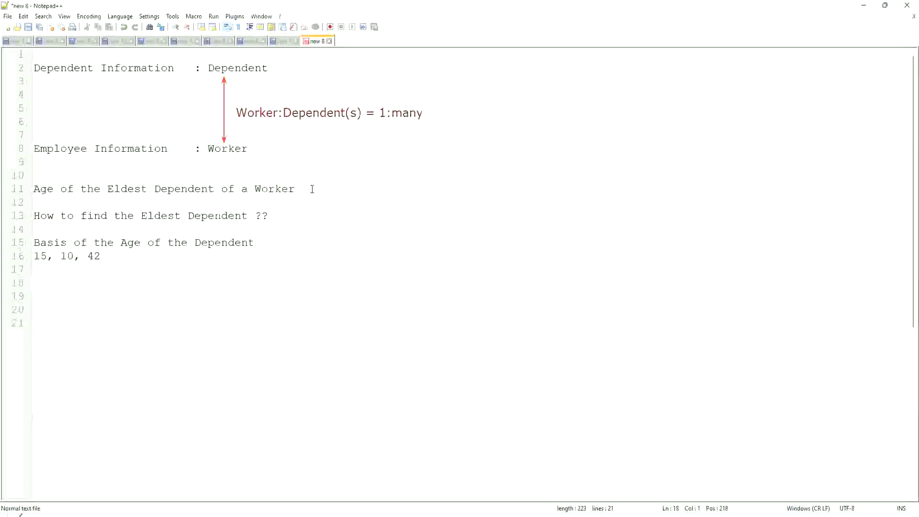
Type 'Sort - Descending : 42, 15, 10' on line 18, fixing the misspelled 'Desending'.
text(Sort - Des)
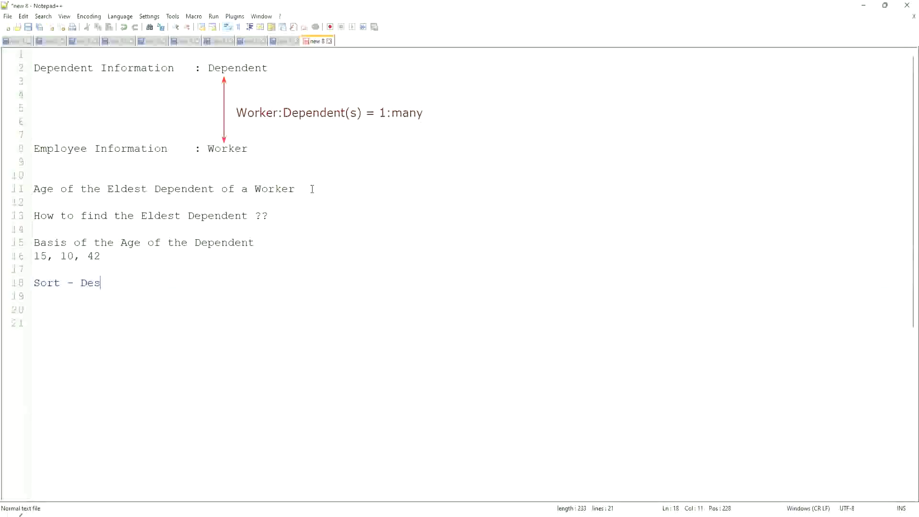
text(ending)
key(Left)
key(Left)
key(Left)
key(Left)
key(Left)
key(Left)
text(c)
key(Right)
key(Right)
key(Right)
key(Right)
key(Right)
key(Right)
text(: 42, 15, 10)
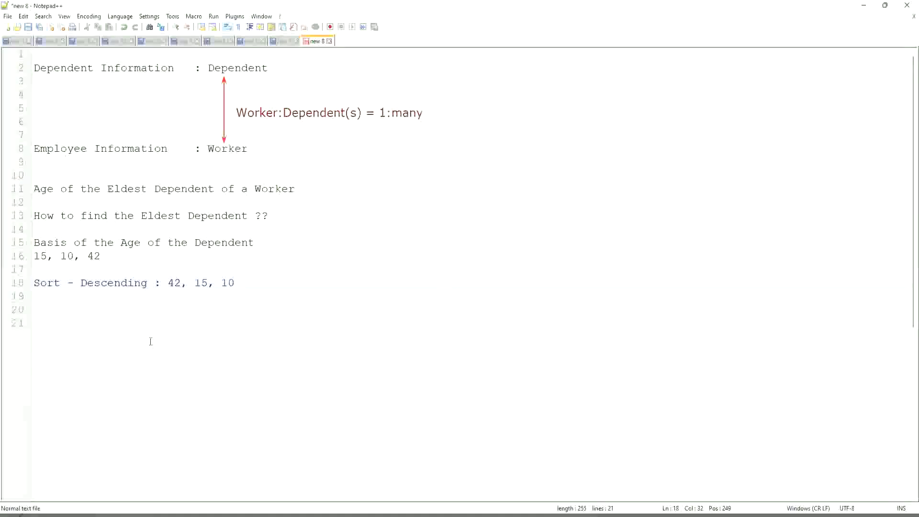
Add 'Take the First One' below the sorted ages and an 'Eldest' label further down.
drag(169, 283, 182, 283)
click(168, 283)
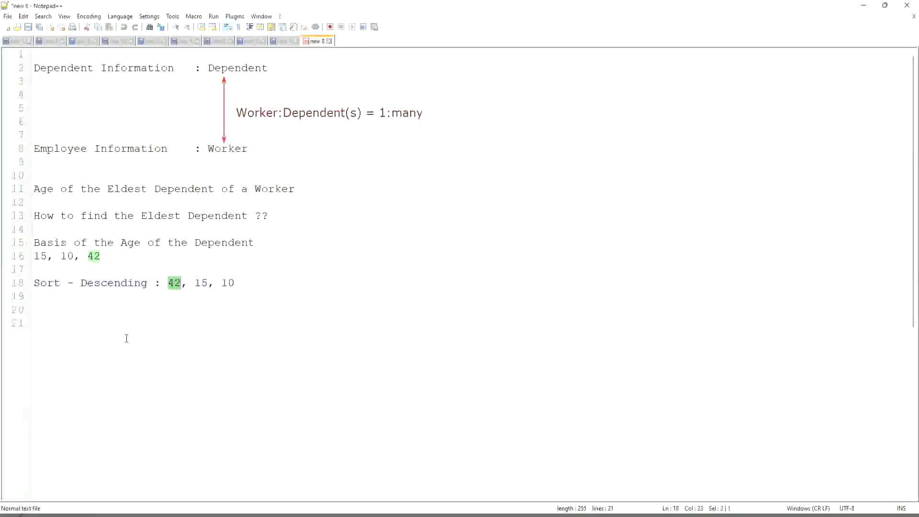
click(275, 287)
key(Return)
text(Take th)
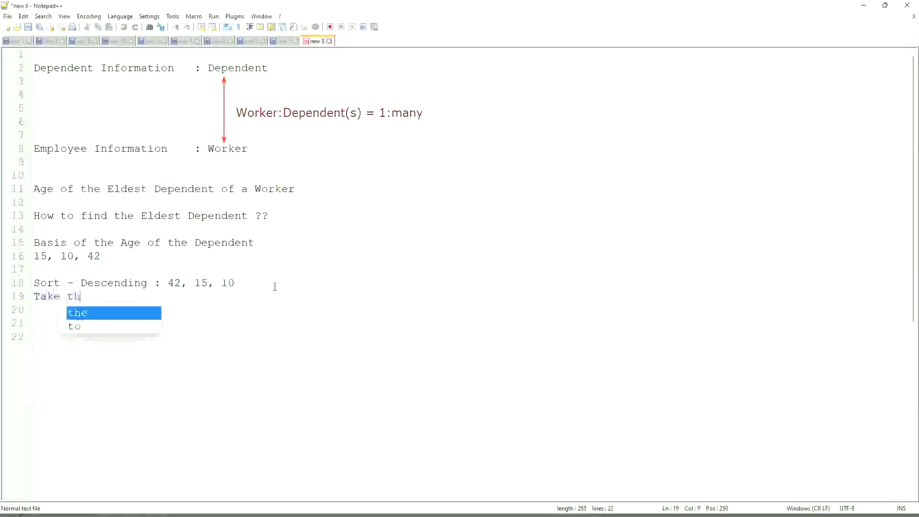
text(e First One)
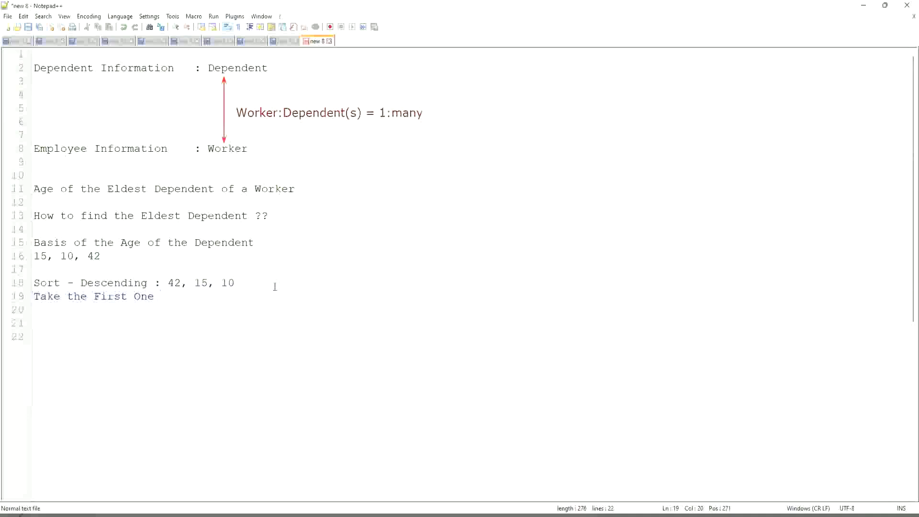
key(Down)
key(Down)
key(Return)
key(Return)
text(Eldest)
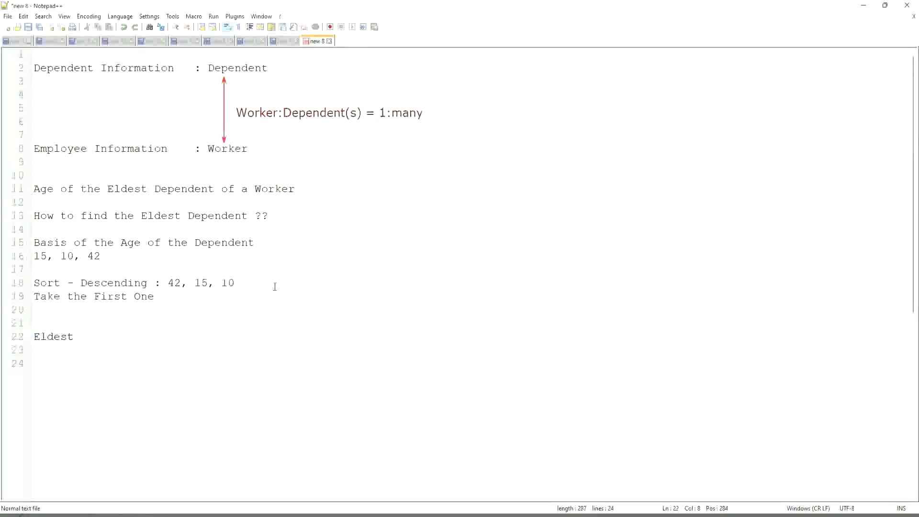
Add a fourth age, 35, on a new line beneath '15, 10, 42'.
click(116, 256)
key(Return)
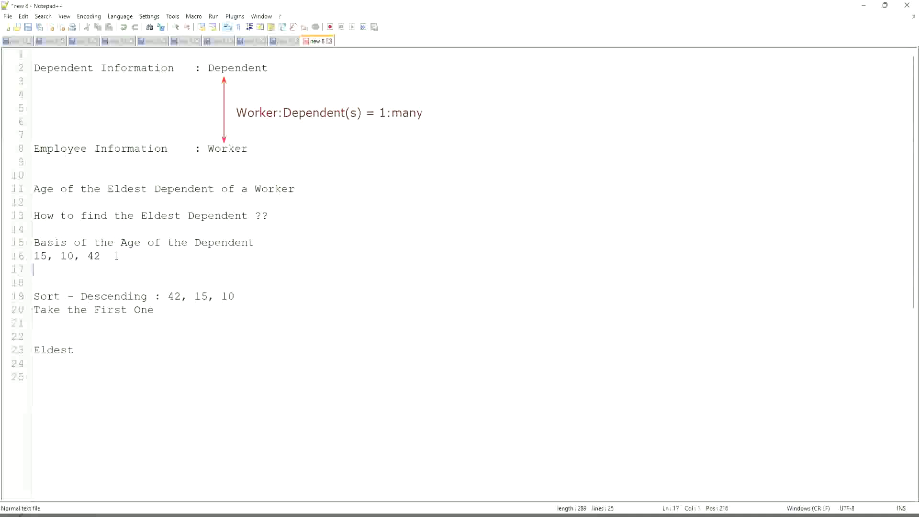
text(35)
drag(53, 271, 48, 281)
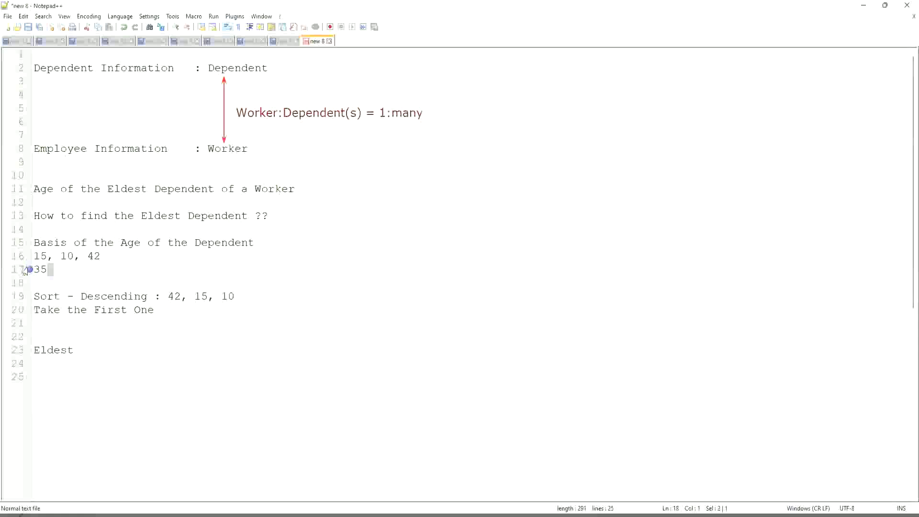
click(70, 271)
click(256, 298)
Select the word Eldest on line 23 to highlight its occurrences.
click(189, 317)
click(37, 351)
click(54, 355)
double_click(53, 354)
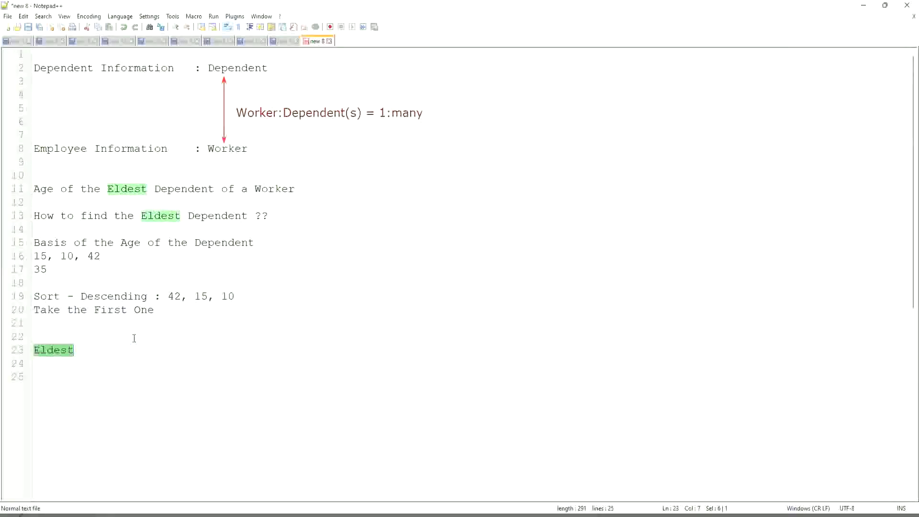
Append a second 42 to the ages on line 16, correcting the mistyped digits and spacing.
click(128, 259)
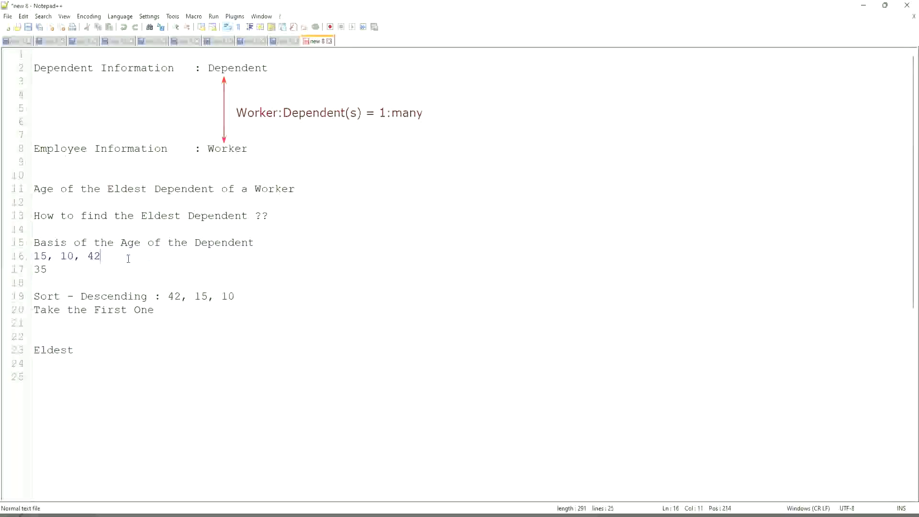
text(, 45,63)
key(Left)
key(Left)
key(Left)
key(Left)
key(Left)
key(shift+Right)
key(shift+Right)
text(42)
key(Left)
key(BackSpace)
key(Right)
key(Left)
key(Left)
key(Left)
key(Left)
key(Left)
key(Left)
key(Left)
key(Left)
key(Left)
key(Right)
key(Right)
key(Right)
key(Right)
key(Right)
key(Right)
key(Right)
key(Right)
key(shift+Right)
key(shift+Right)
key(shift+Right)
key(BackSpace)
key(BackSpace)
key(BackSpace)
Make line 16 read '15, 10, 42, 43, 75, 82' by adding 43, 75 and 82.
text(3, 75, 82)
key(shift+Home)
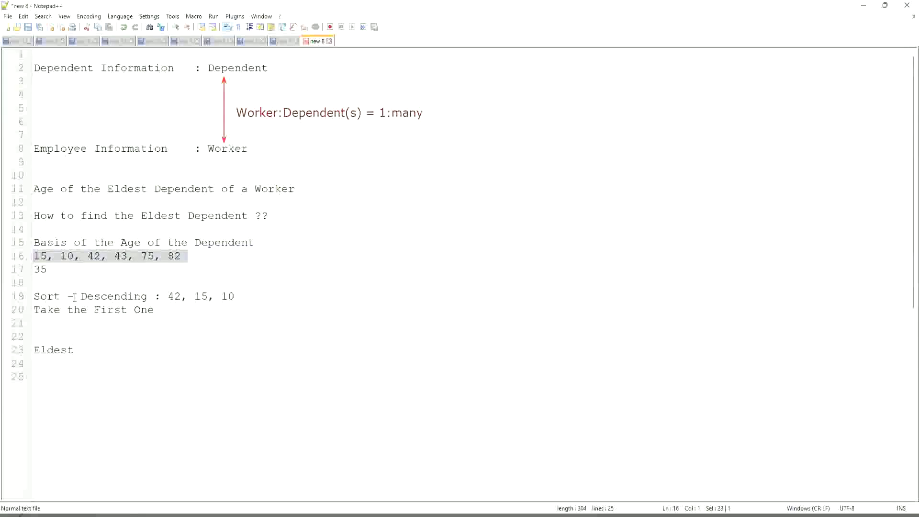
key(Down)
key(Down)
Highlight '42, 43' and then the full ages list on line 16 while explaining.
click(108, 297)
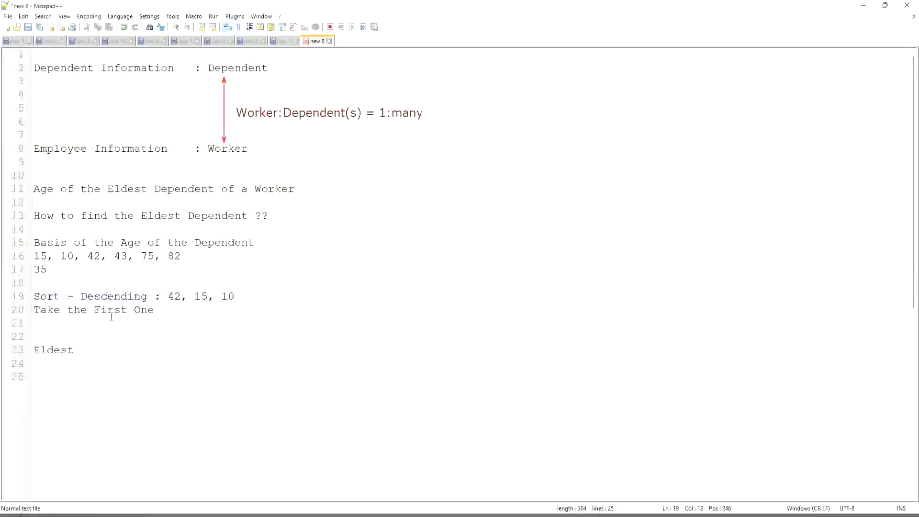
click(114, 297)
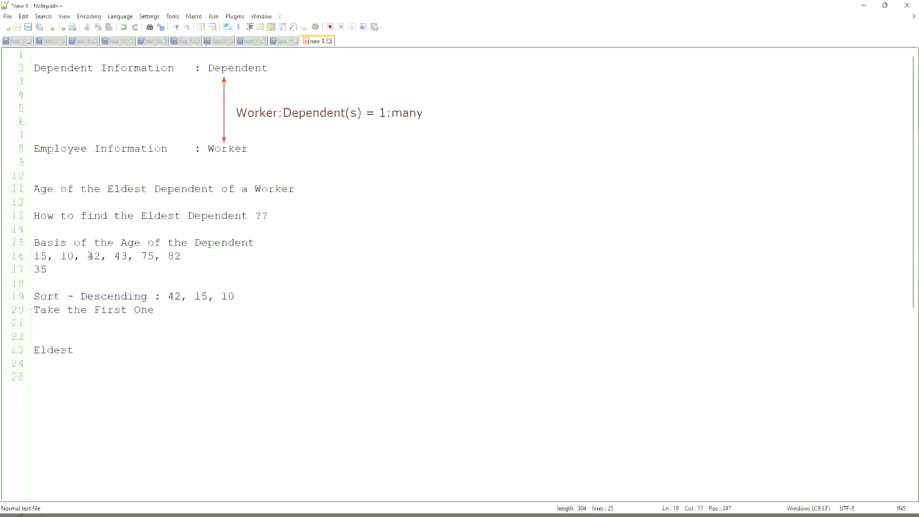
drag(87, 257, 127, 257)
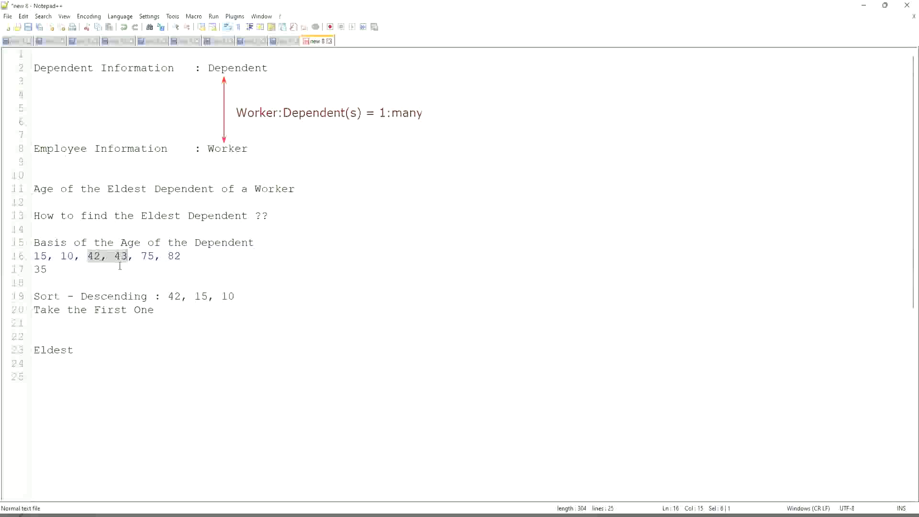
click(122, 257)
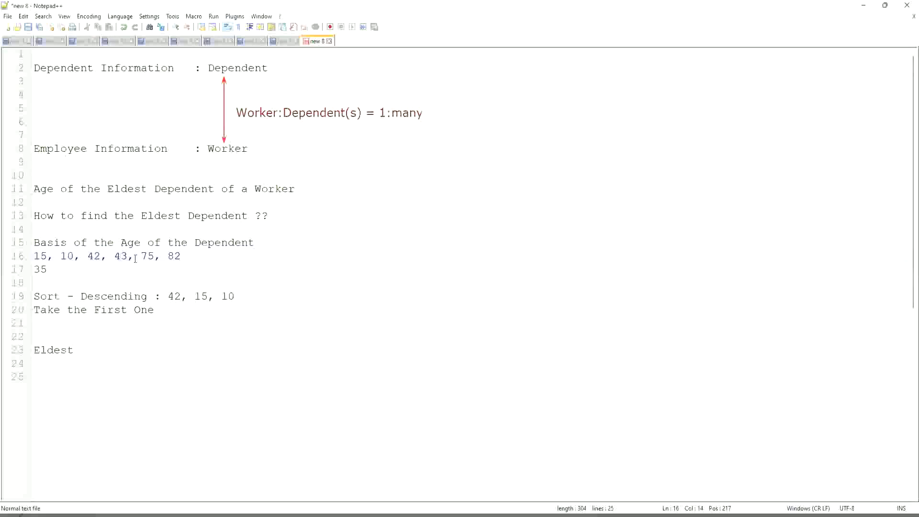
click(94, 257)
drag(31, 258, 192, 258)
click(204, 257)
click(175, 258)
click(106, 253)
click(95, 297)
click(102, 309)
double_click(214, 149)
key(Up)
key(Up)
key(Up)
key(Up)
key(Up)
key(Up)
key(ctrl+shift+Left)
click(250, 148)
Below 'Eldest', start a new line reading 'Extract Single Instance / Lookup Related Value'.
click(102, 352)
key(Return)
key(Return)
key(Return)
text(Extra)
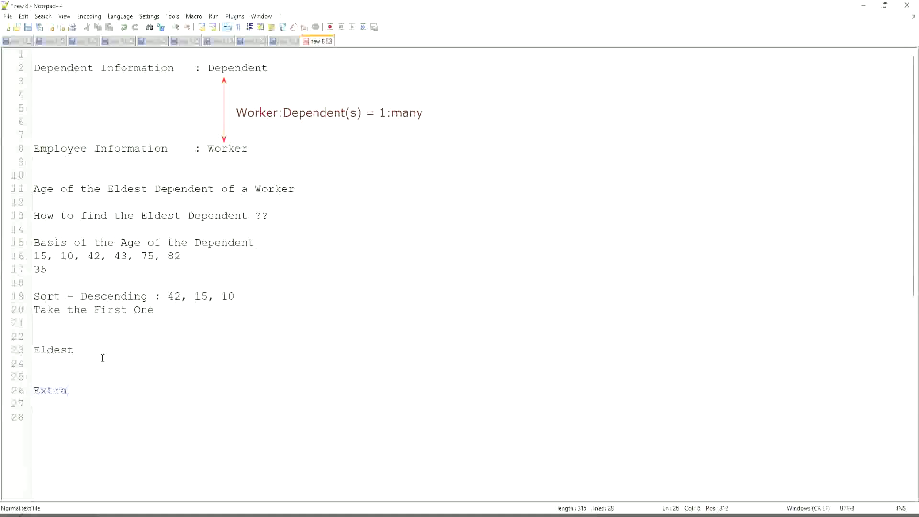
text(ct Single)
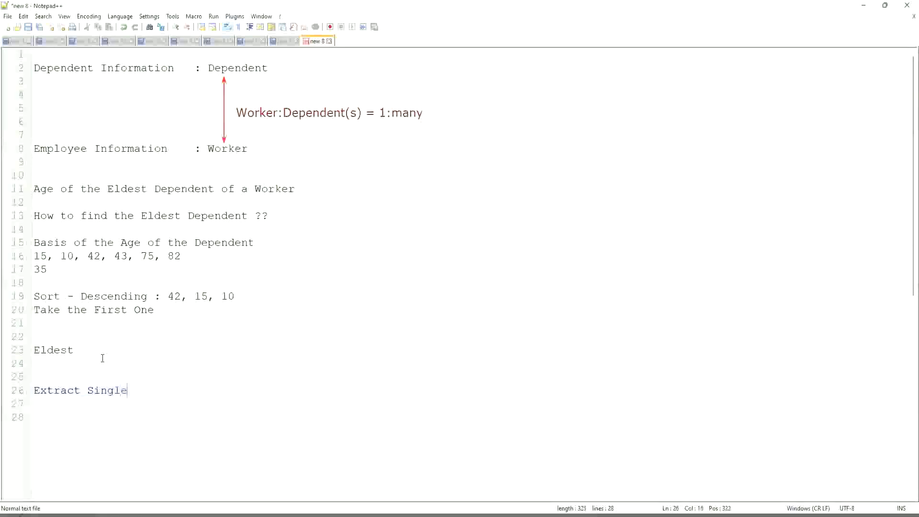
text( Instance / L)
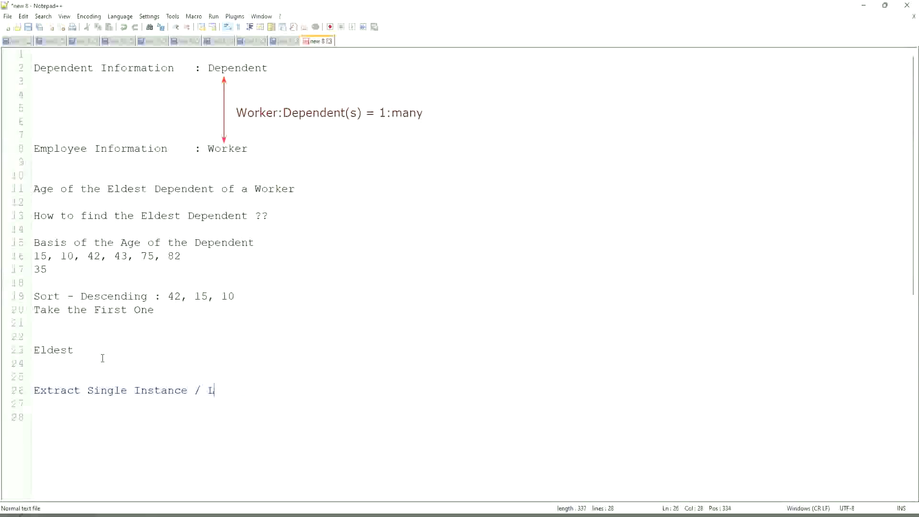
text(ookup Relat)
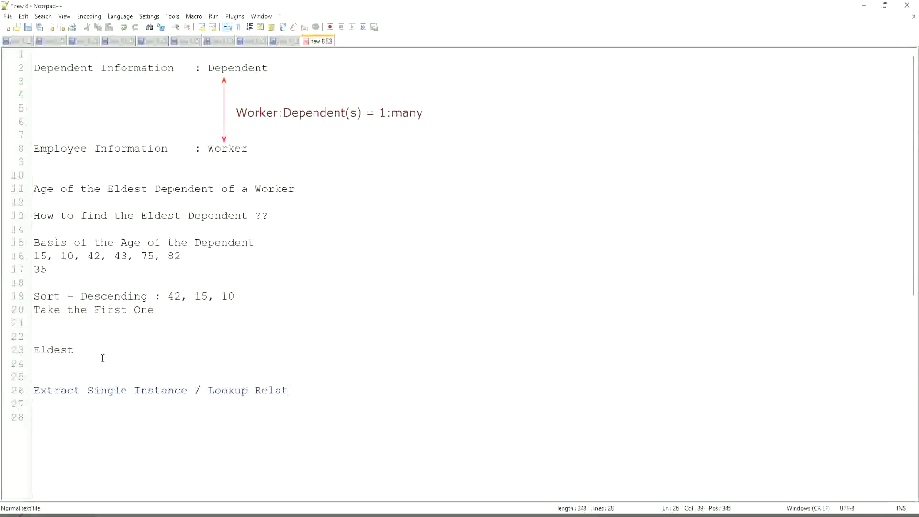
text(ed Value)
Insert the abbreviations '(ESI)' after Instance and '(LRV)' after Value on line 26.
click(189, 390)
text((ESI))
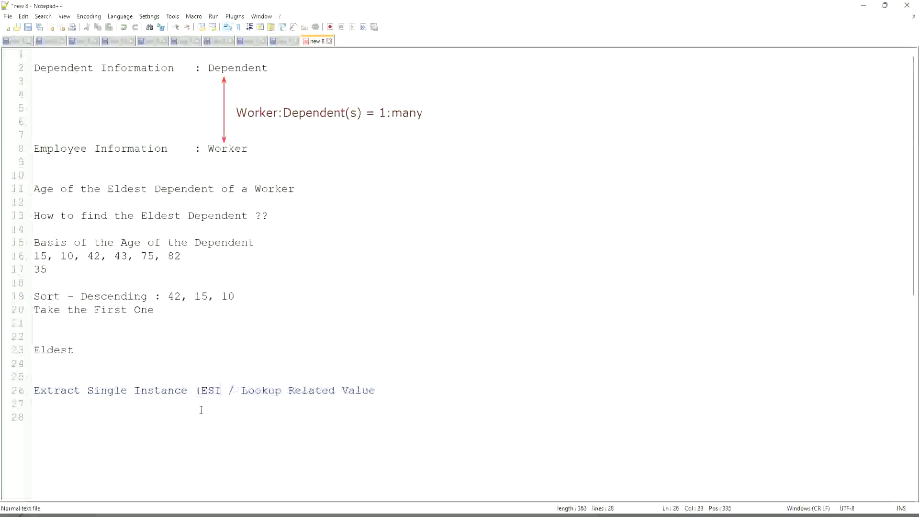
click(405, 389)
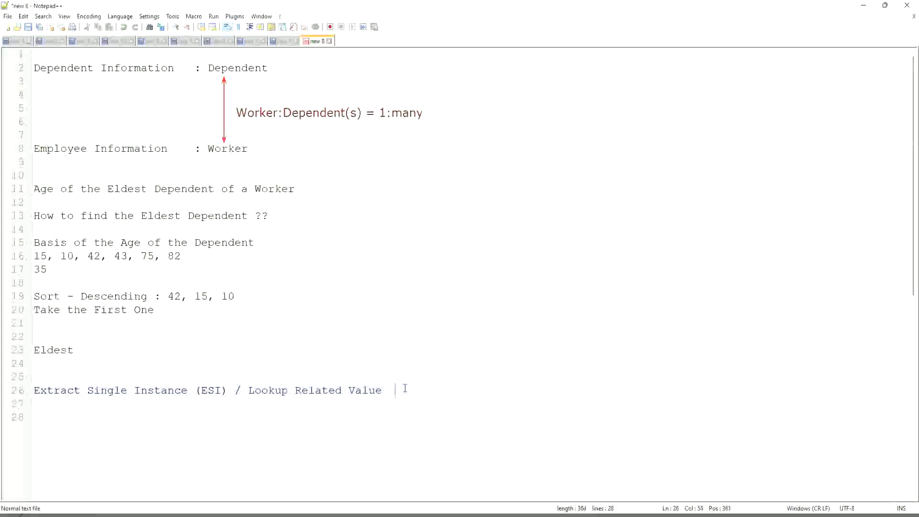
text((LRV))
click(421, 355)
click(224, 391)
drag(204, 391, 187, 391)
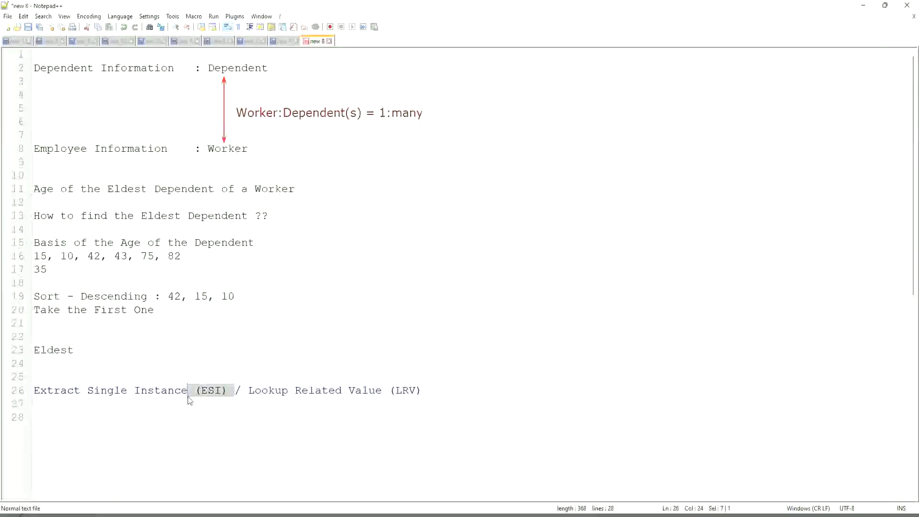
double_click(406, 390)
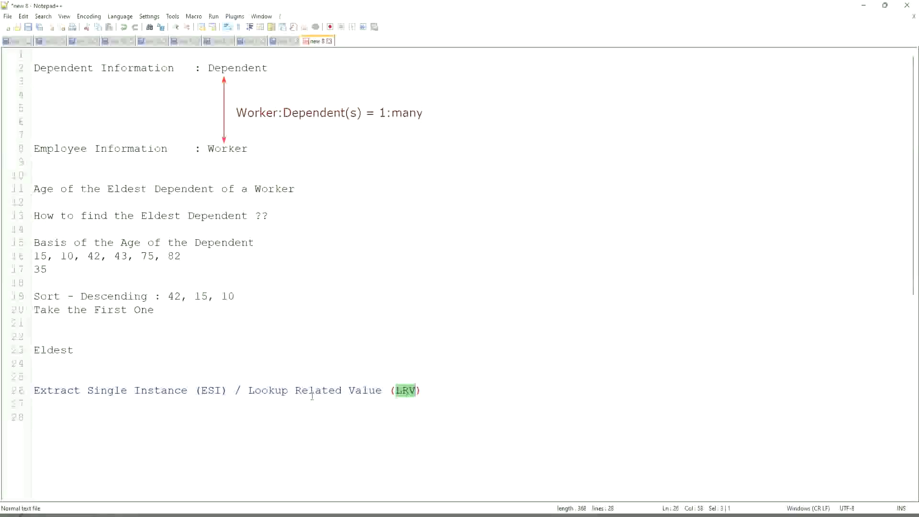
click(101, 390)
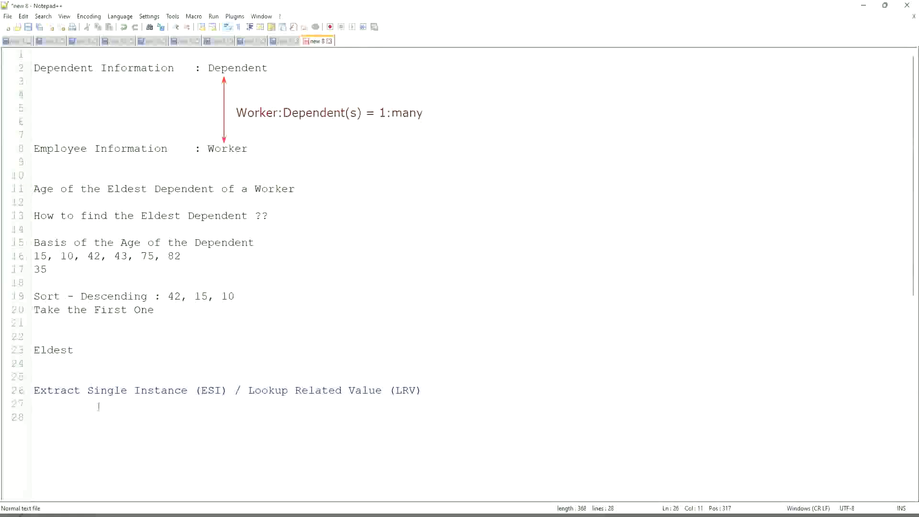
click(146, 389)
drag(229, 392, 10, 381)
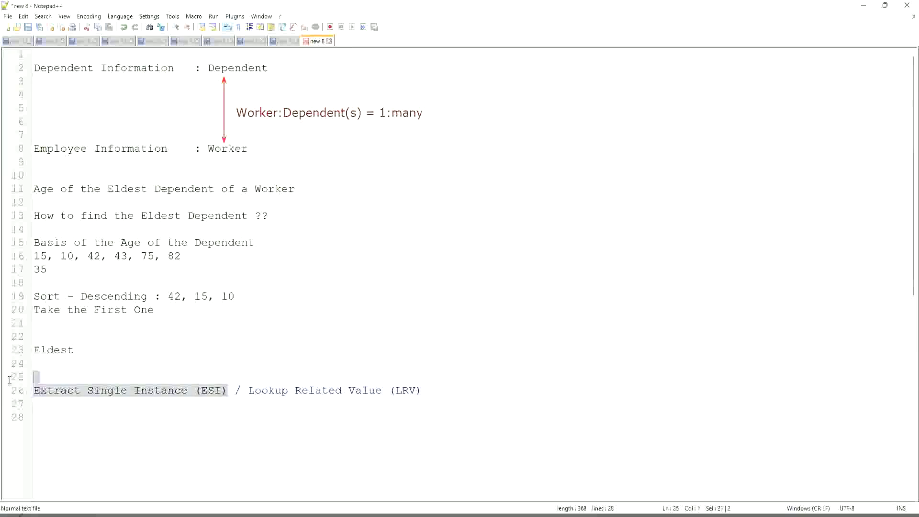
click(135, 390)
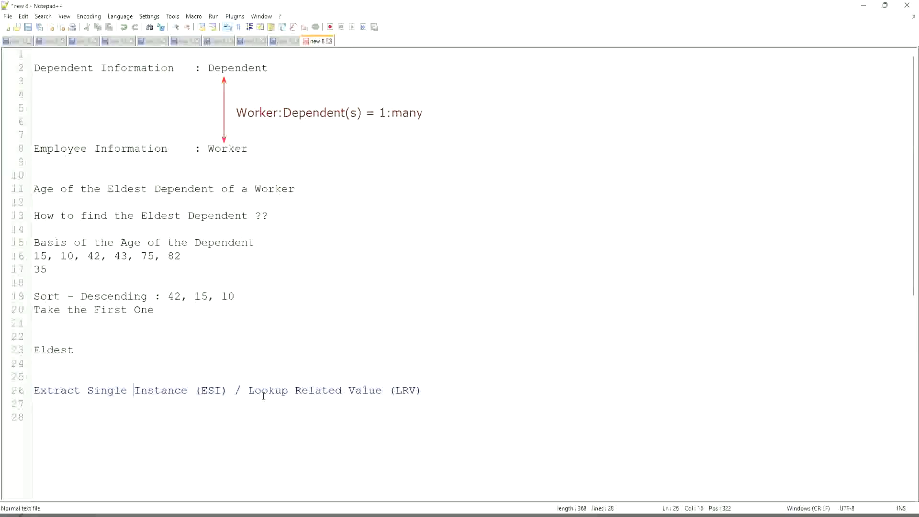
drag(248, 390, 382, 390)
drag(450, 391, 454, 391)
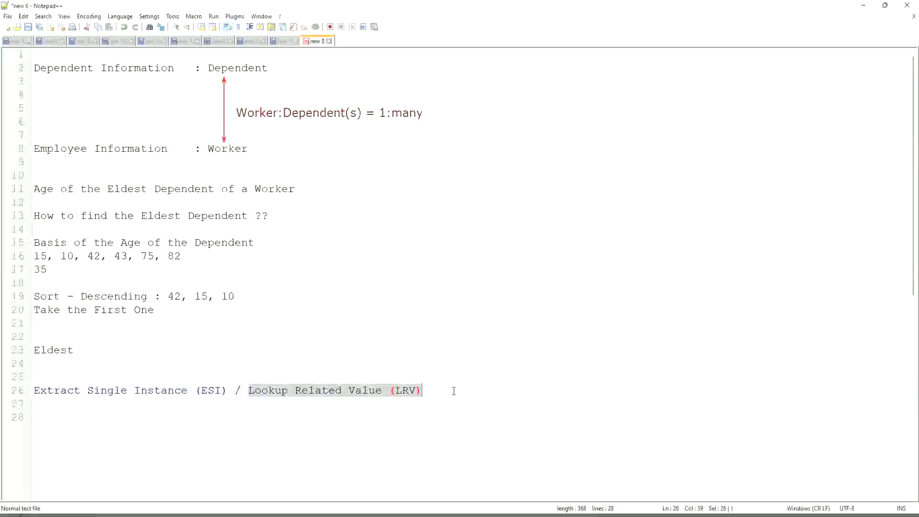
click(427, 337)
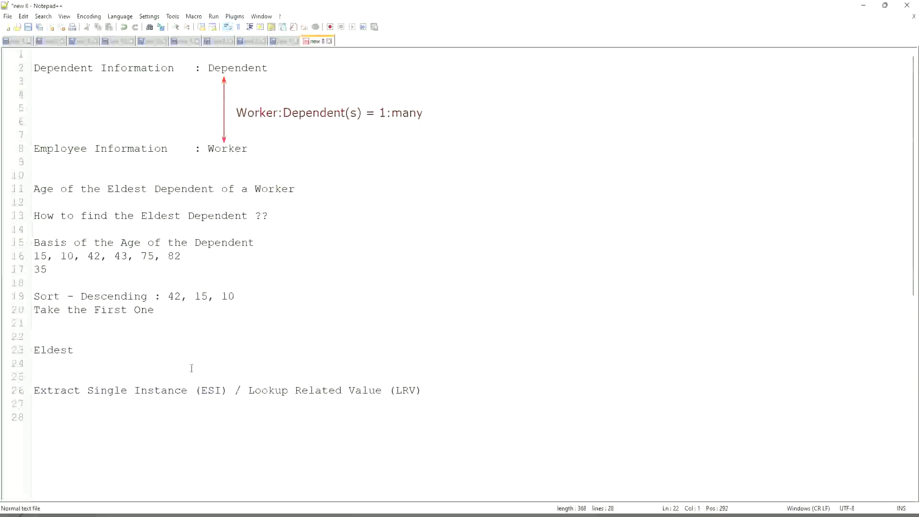
click(173, 369)
click(207, 390)
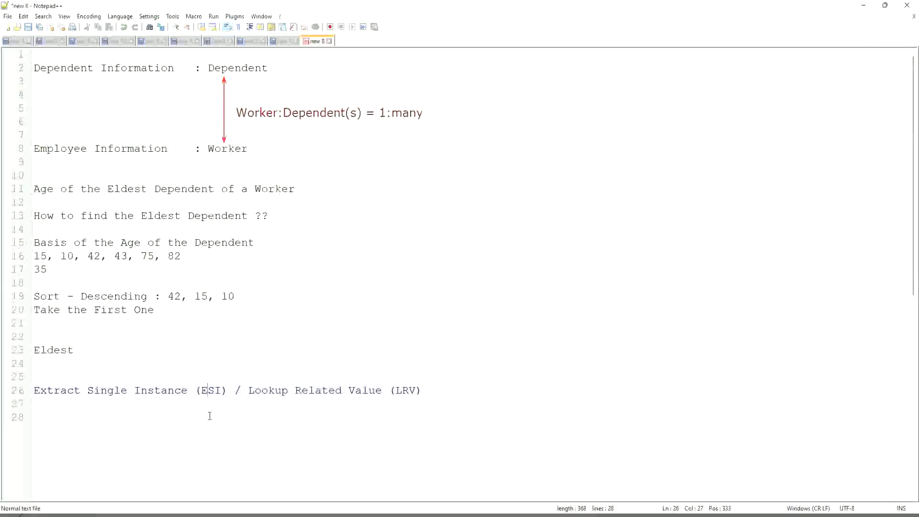